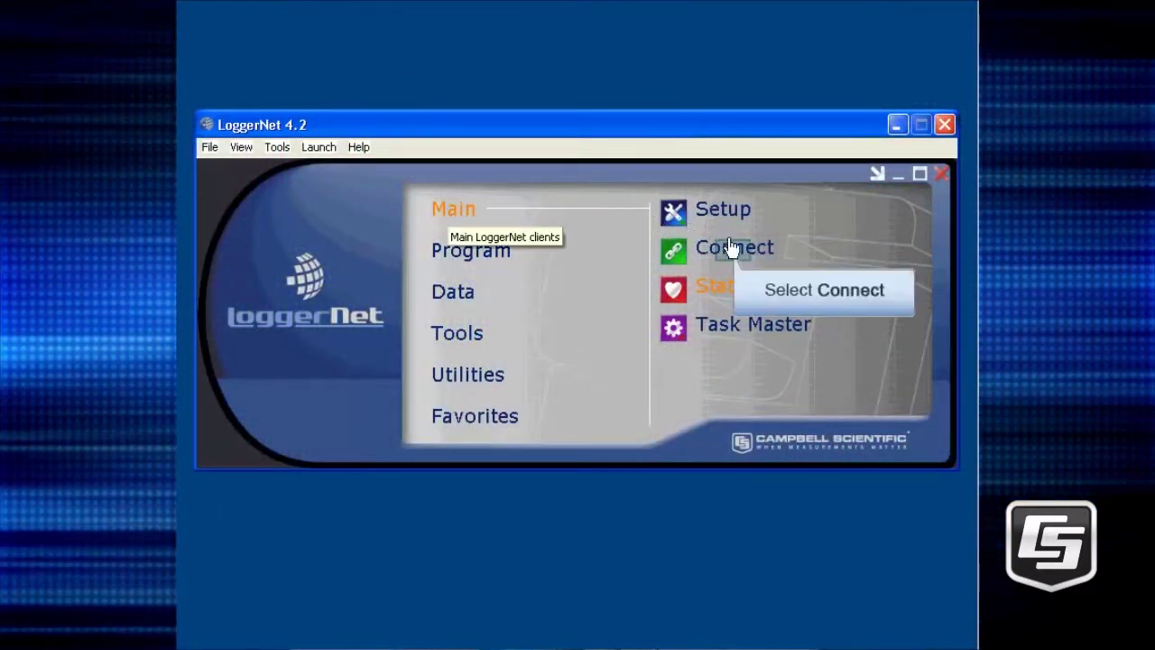
# Connect to the CR1000_Instructor station and collect its data immediately.
pyautogui.click(735, 259)
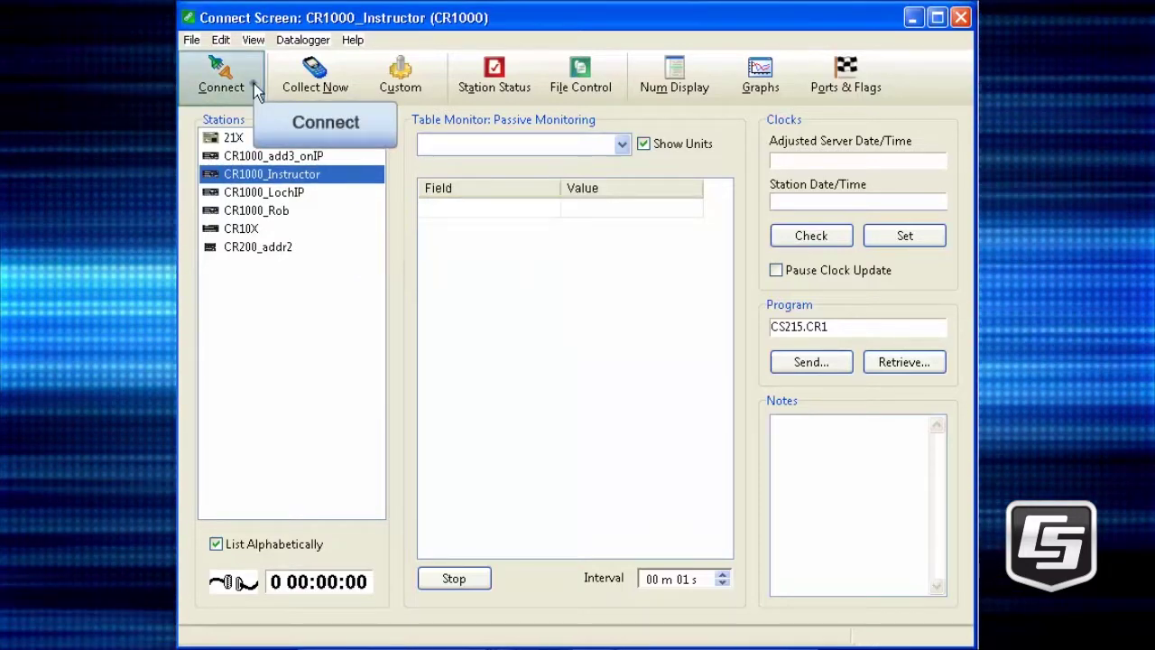
pyautogui.click(254, 85)
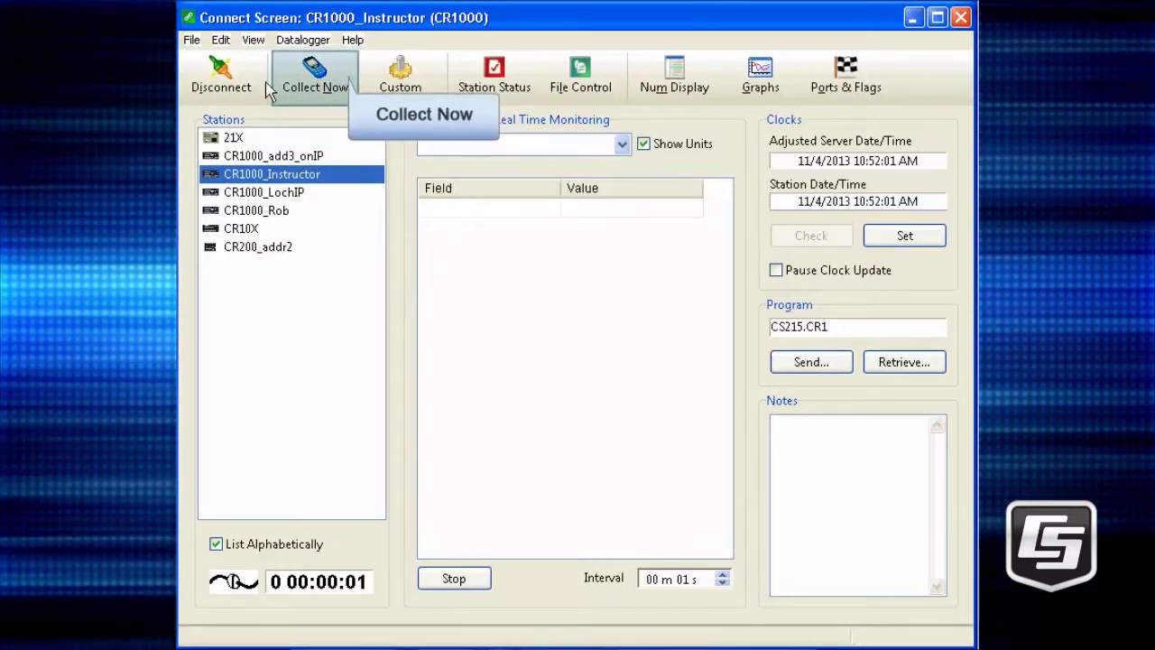
pyautogui.click(349, 75)
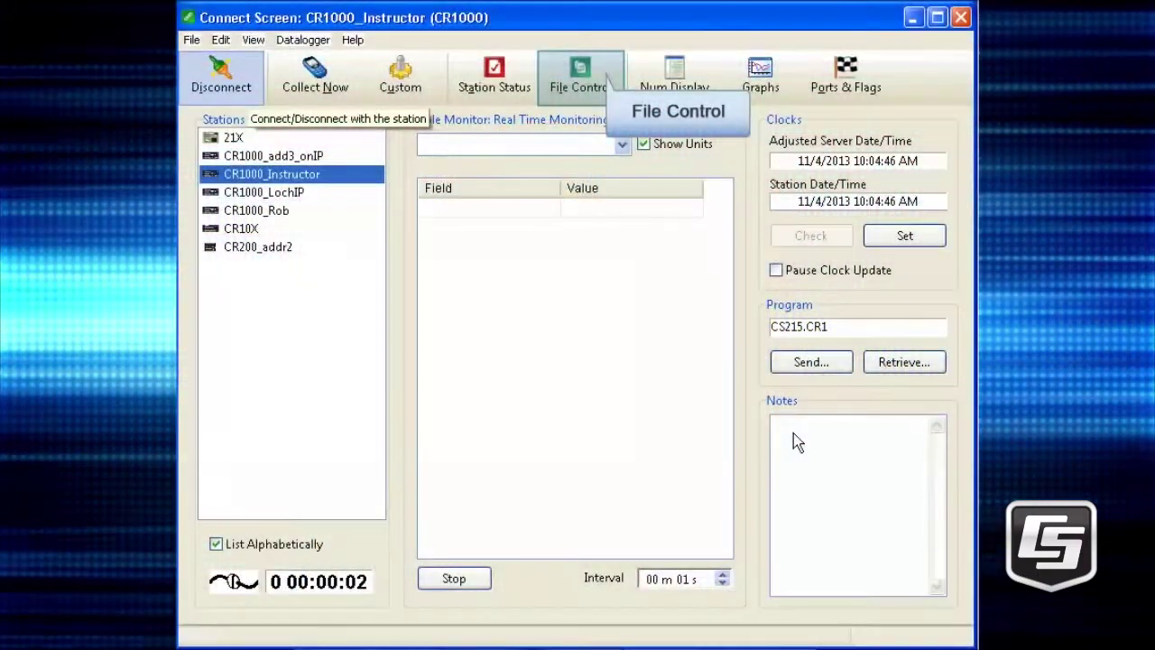
# Stop the CS215.CR1 program with Retain Data in File Control, then close File Control.
pyautogui.click(607, 73)
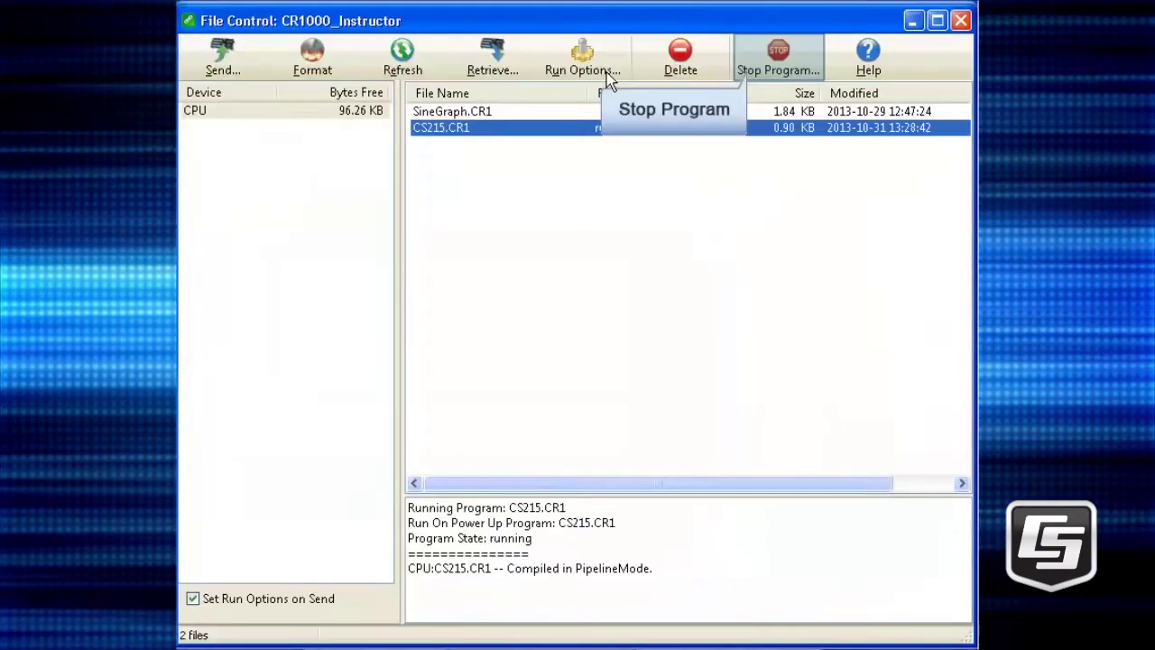
pyautogui.click(749, 70)
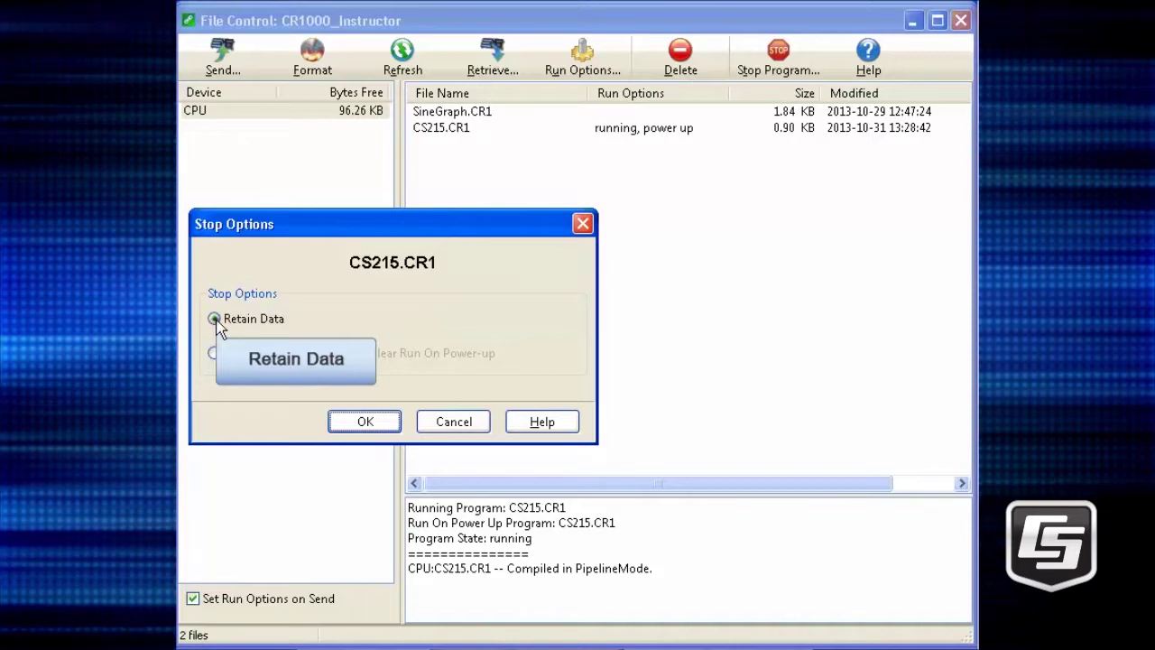
pyautogui.click(386, 421)
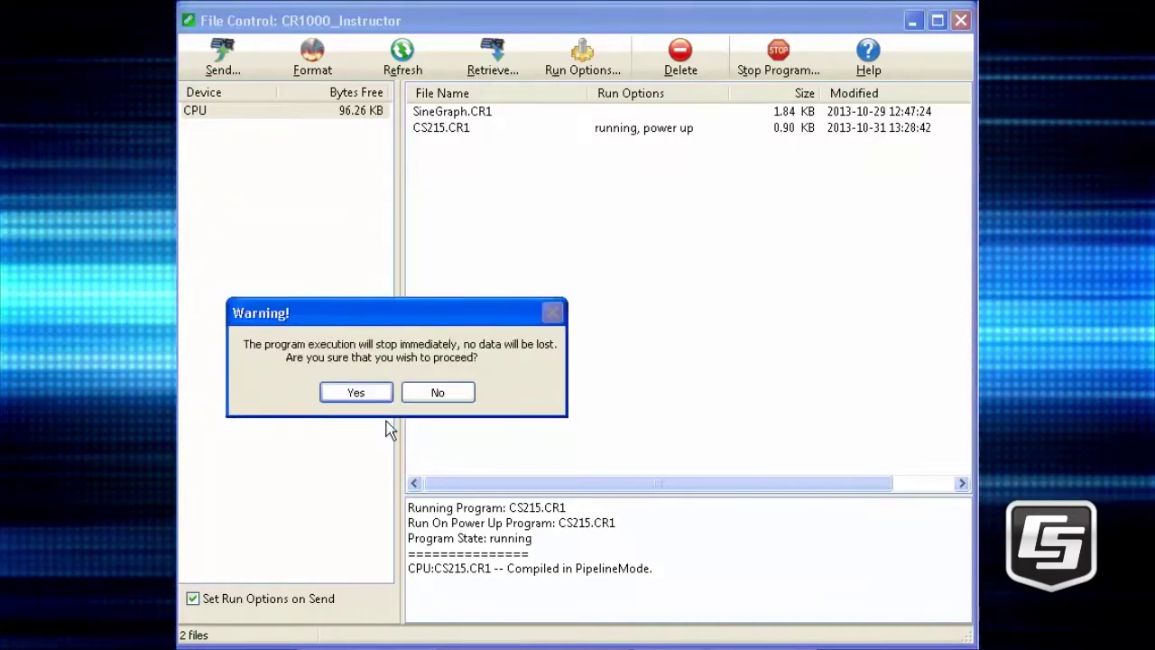
pyautogui.click(379, 394)
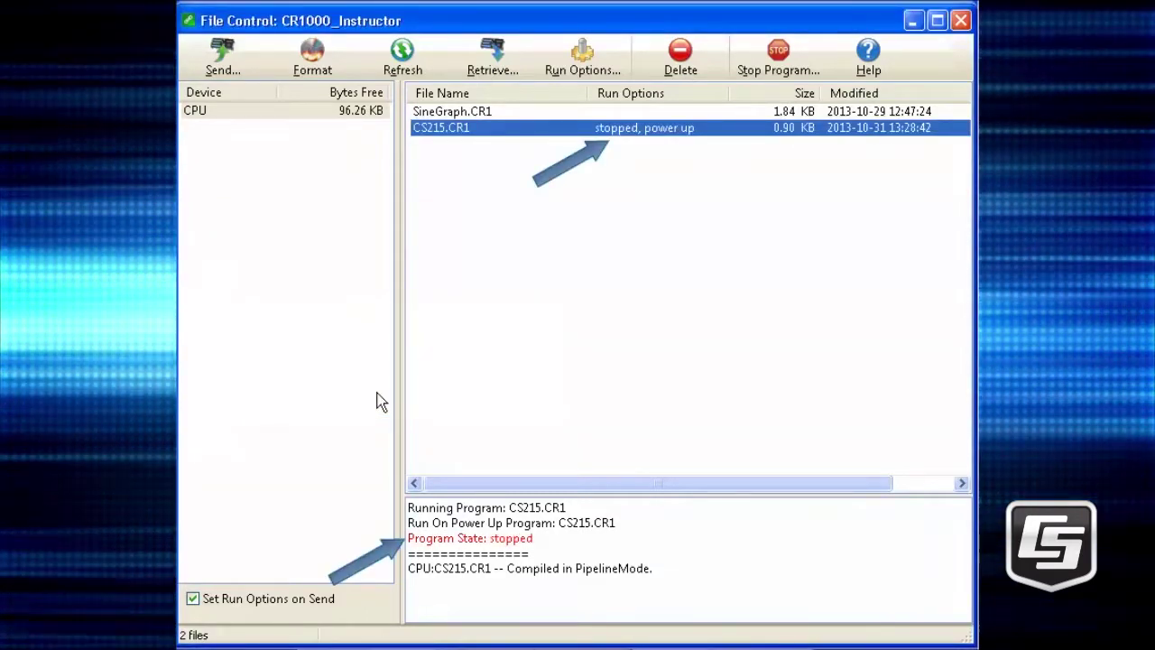
pyautogui.click(960, 21)
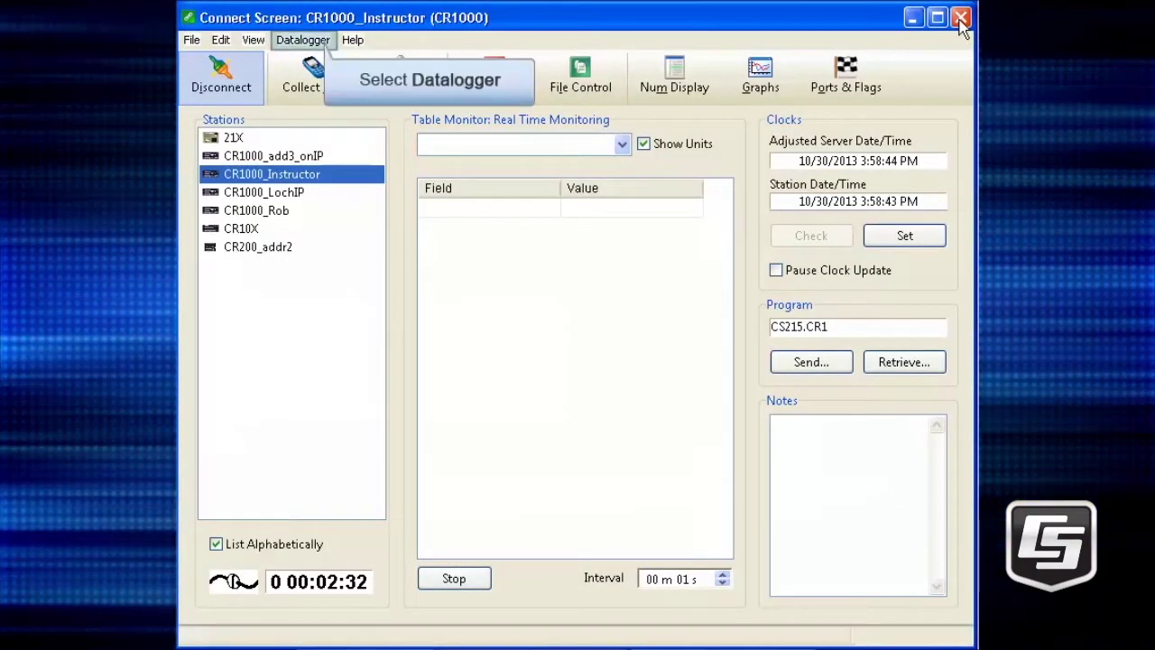
# Start a Terminal Emulator session with the CR1000 and bring up its prompt.
pyautogui.click(307, 39)
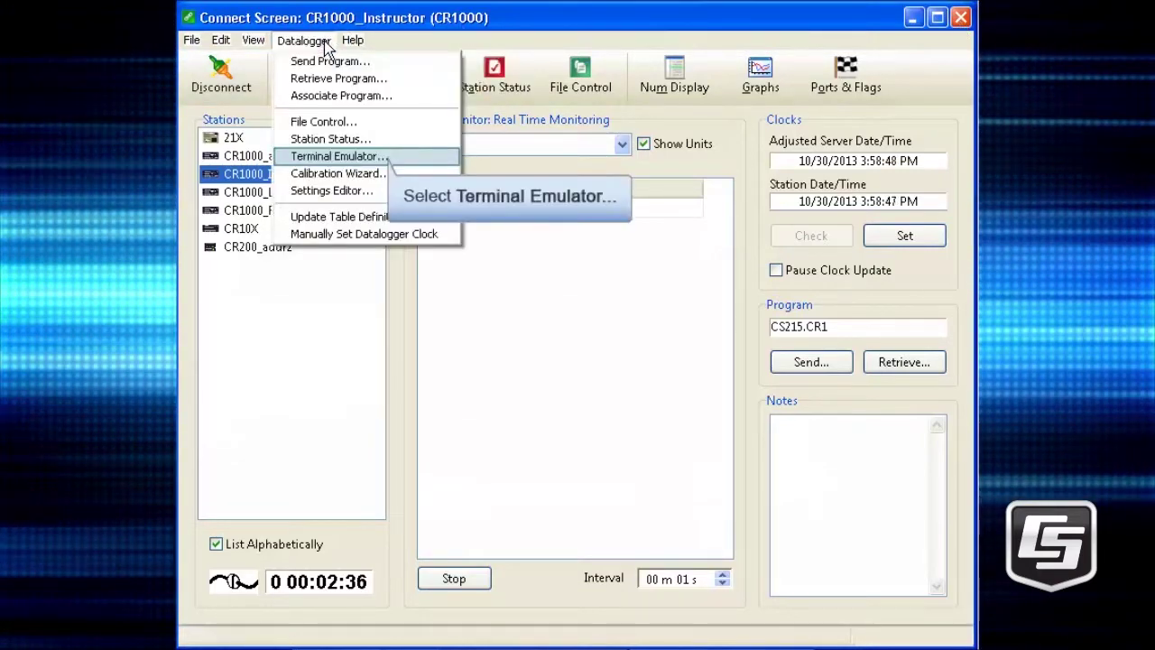
pyautogui.click(388, 157)
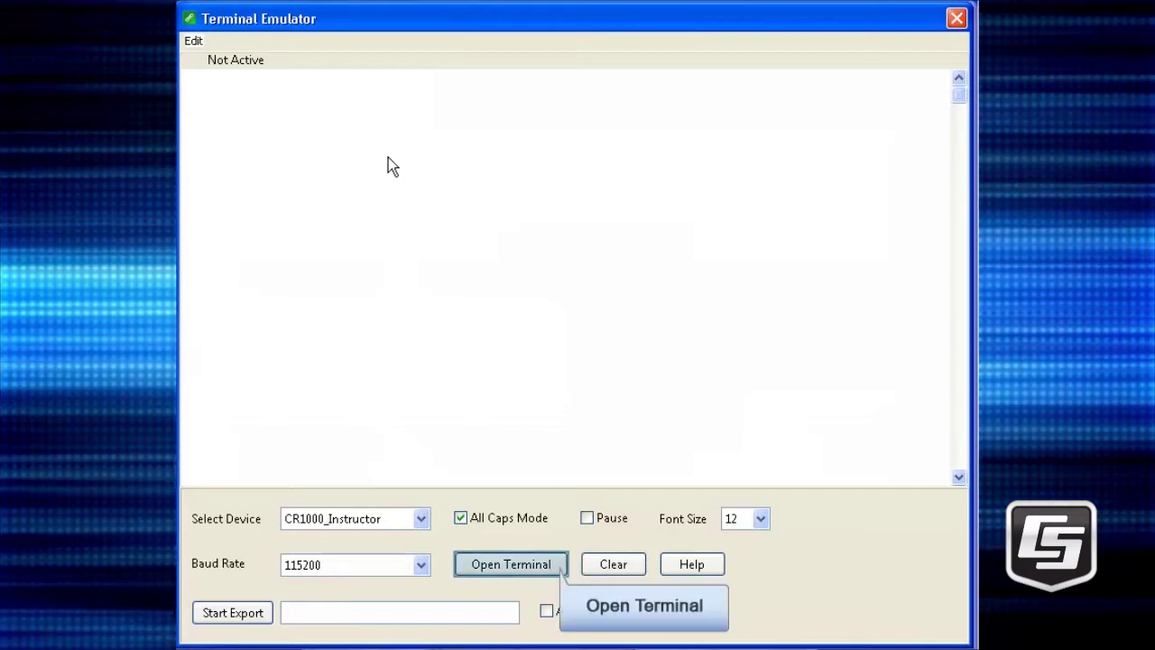
pyautogui.click(511, 564)
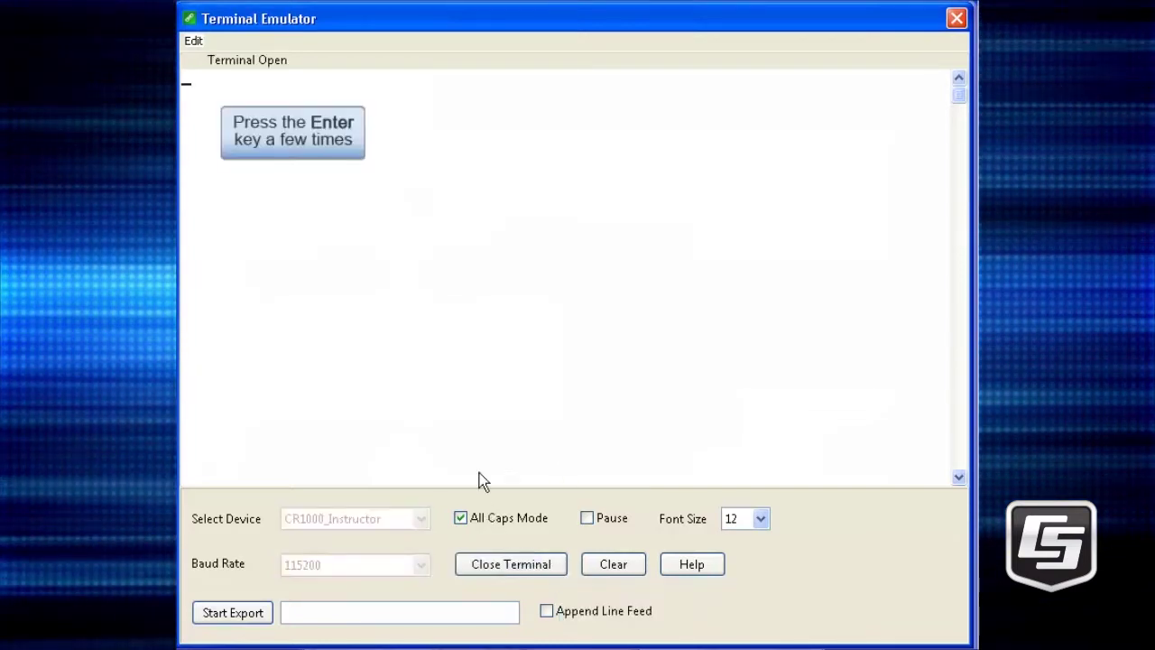
pyautogui.press('Return')
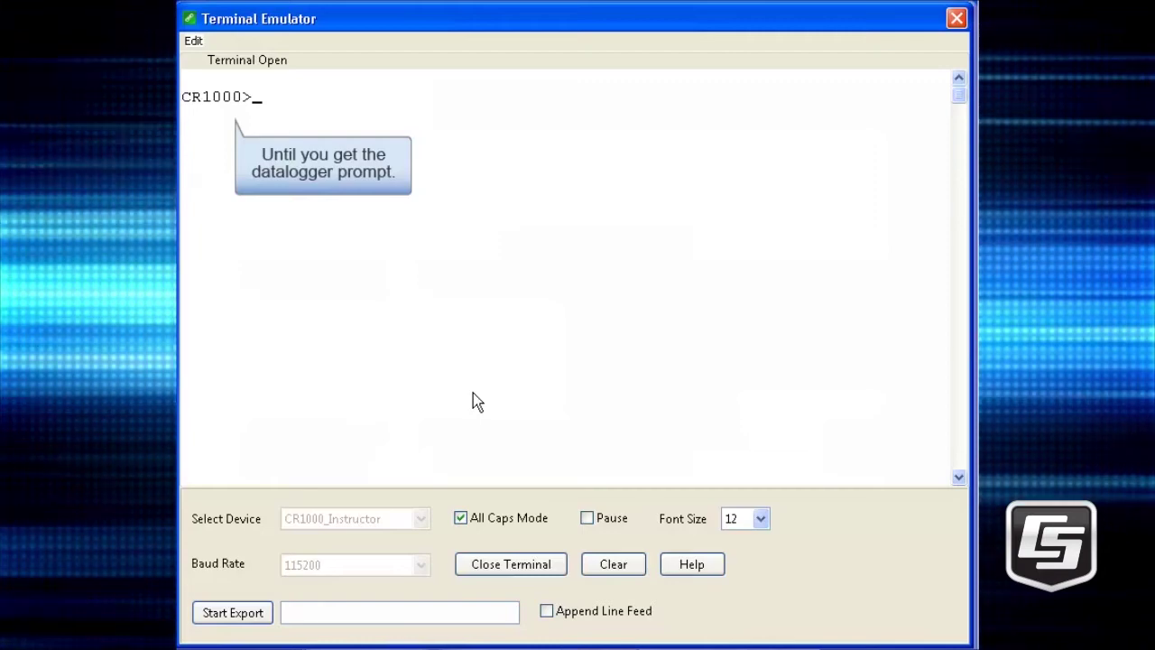
# Enter SDI12 terminal mode on port 7.
pyautogui.press('Return')
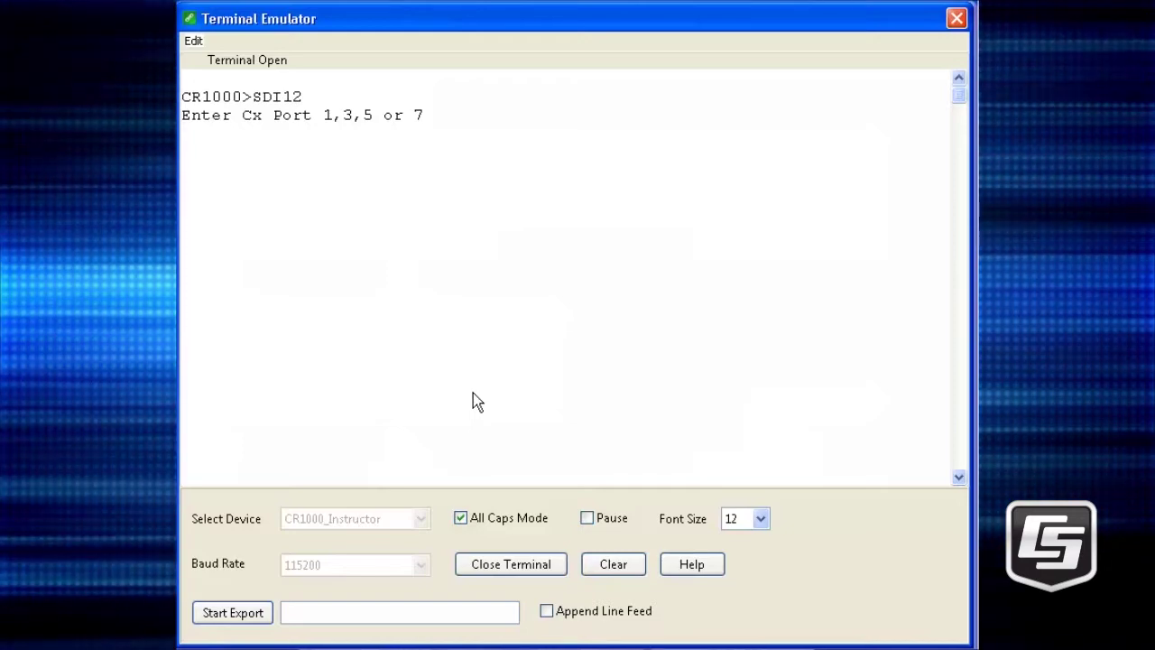
pyautogui.write('7')
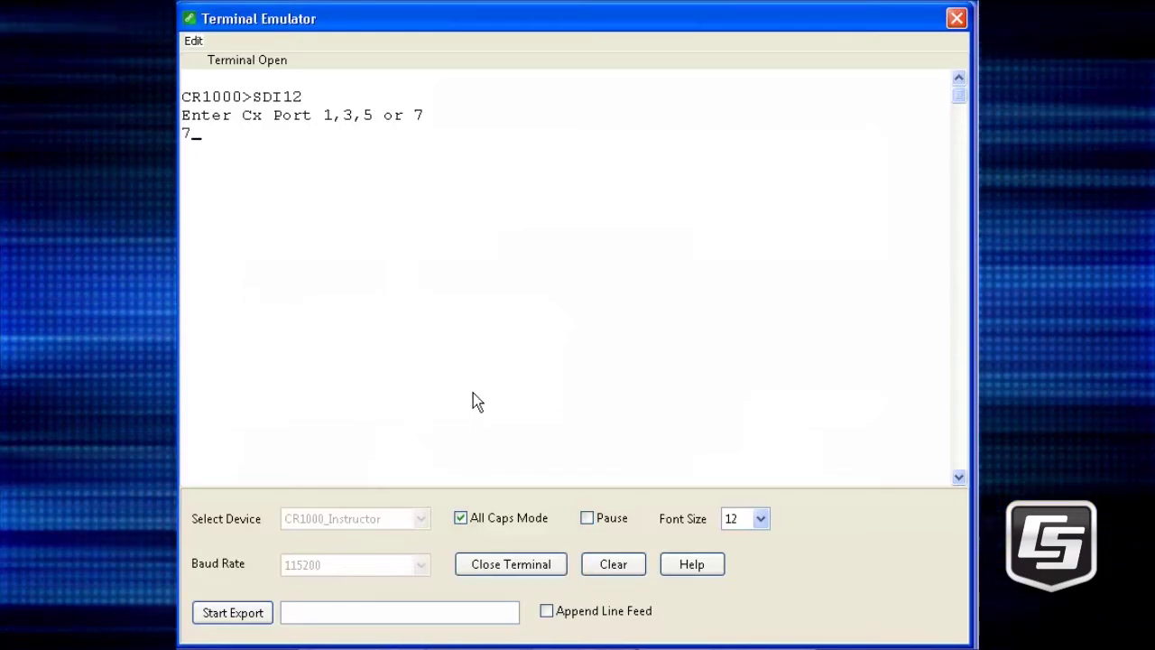
pyautogui.press('Return')
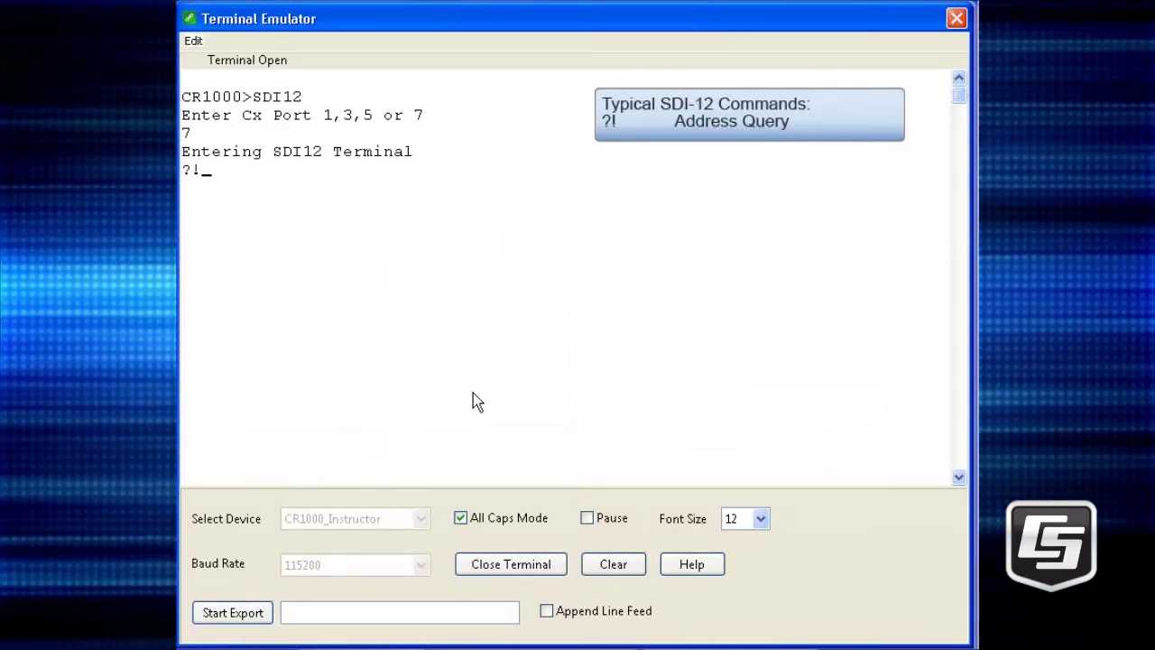
# Query the sensor address, change it from 0 to 1 with 0A1!, then request identification with 1I!
pyautogui.press('Return')
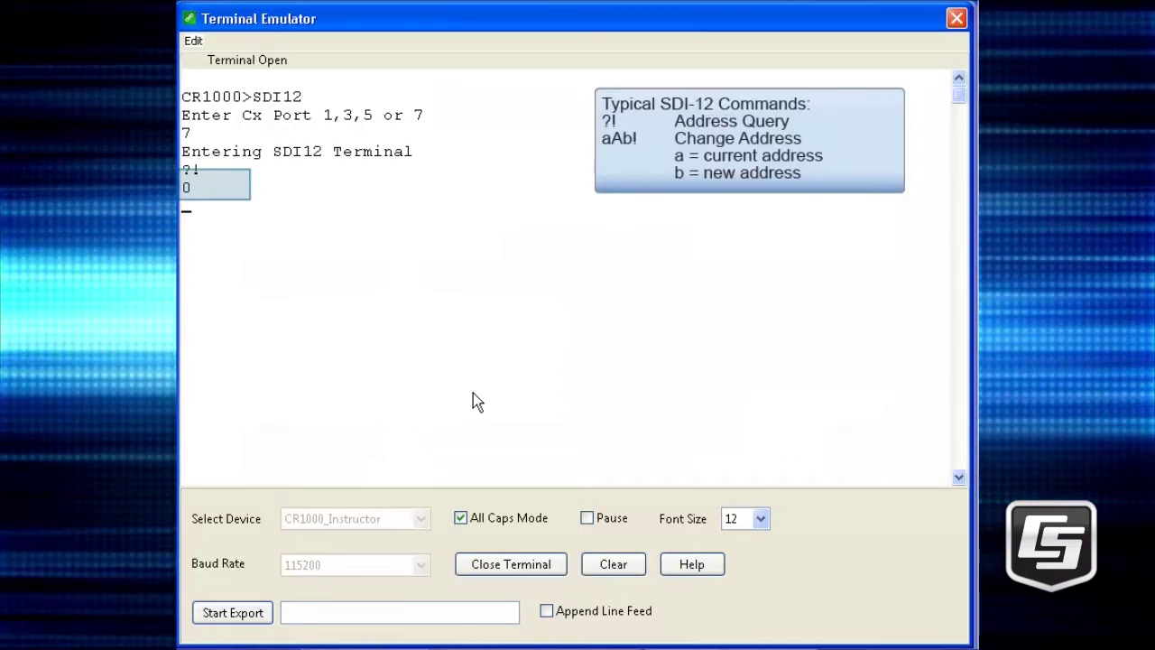
pyautogui.write('0')
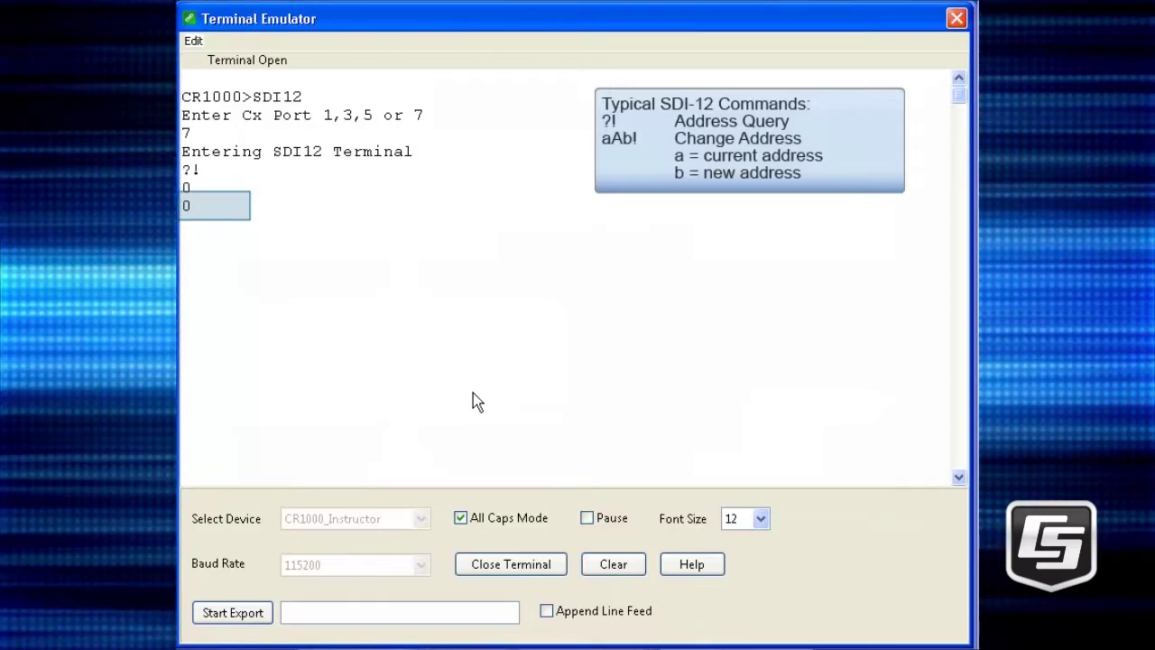
pyautogui.write('A')
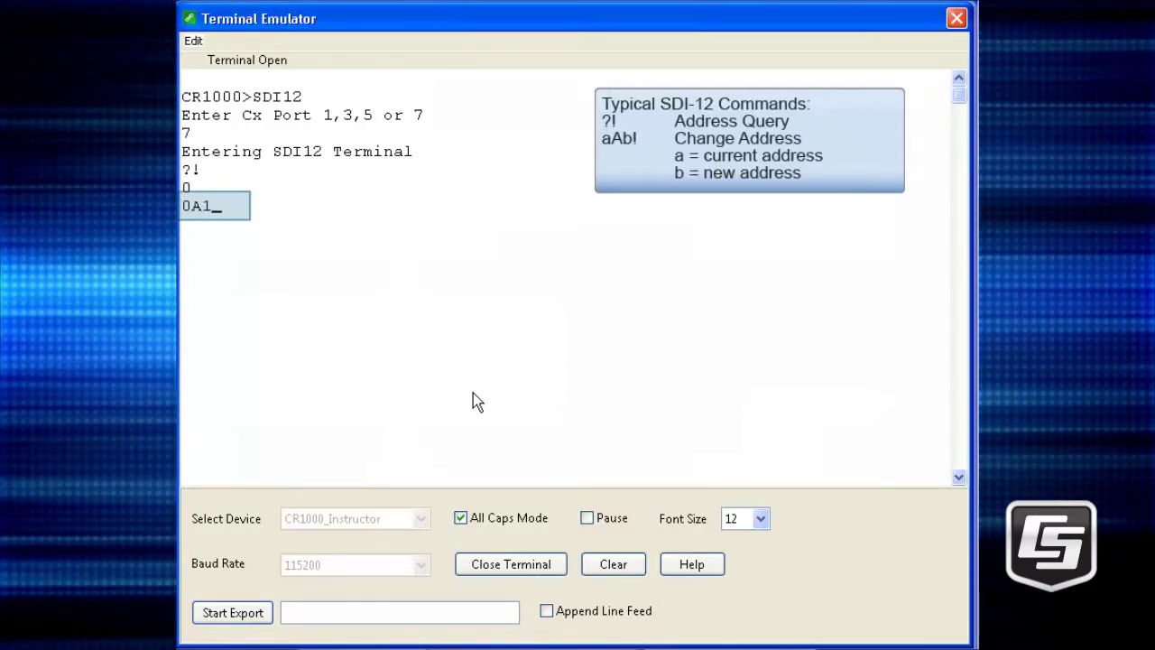
pyautogui.write('1')
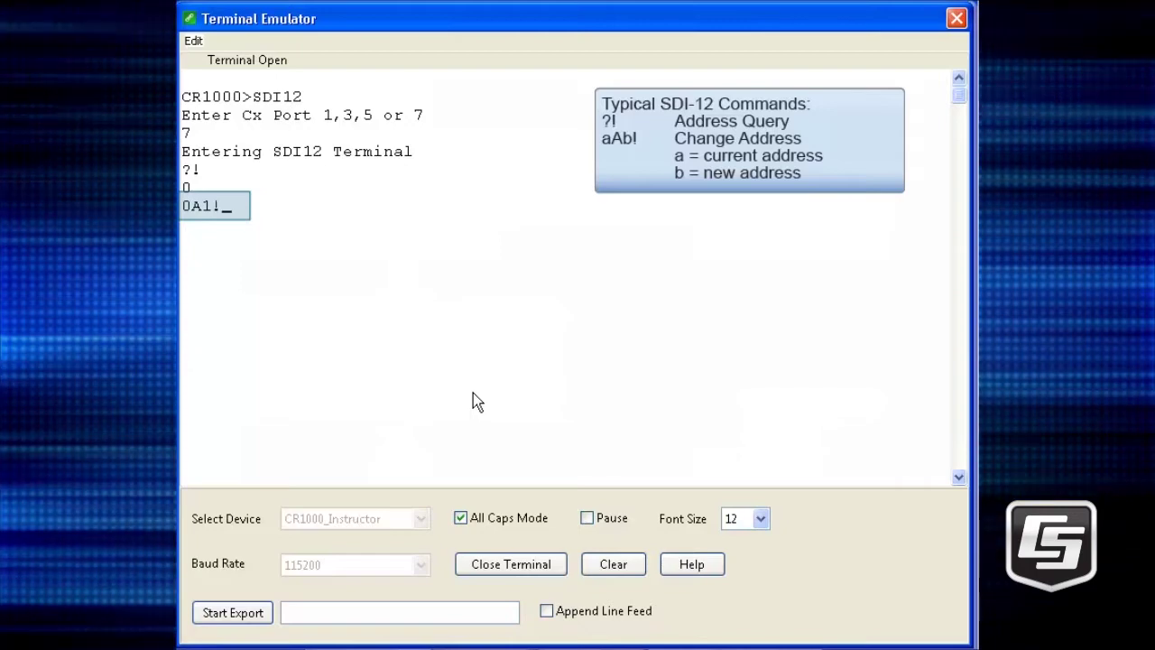
pyautogui.write('!')
pyautogui.press('Return')
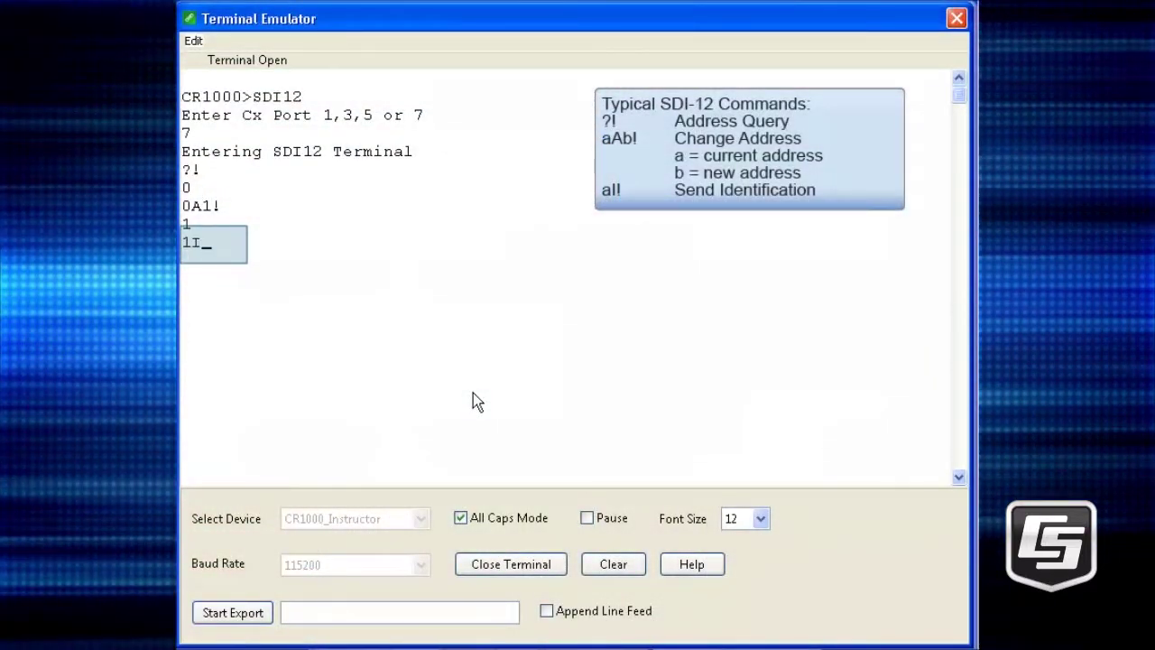
pyautogui.press('Return')
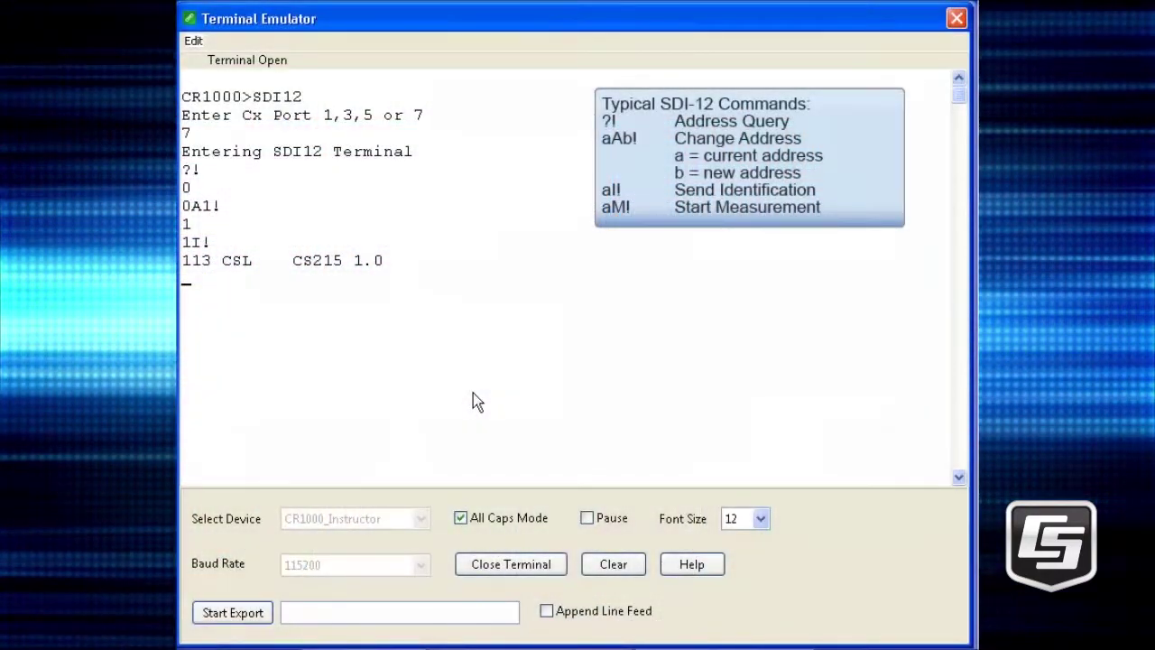
# Measure sensor 1 with 1M!, read +23.552 and +27.432 via 1D0!, then end the terminal session.
pyautogui.write('1M!')
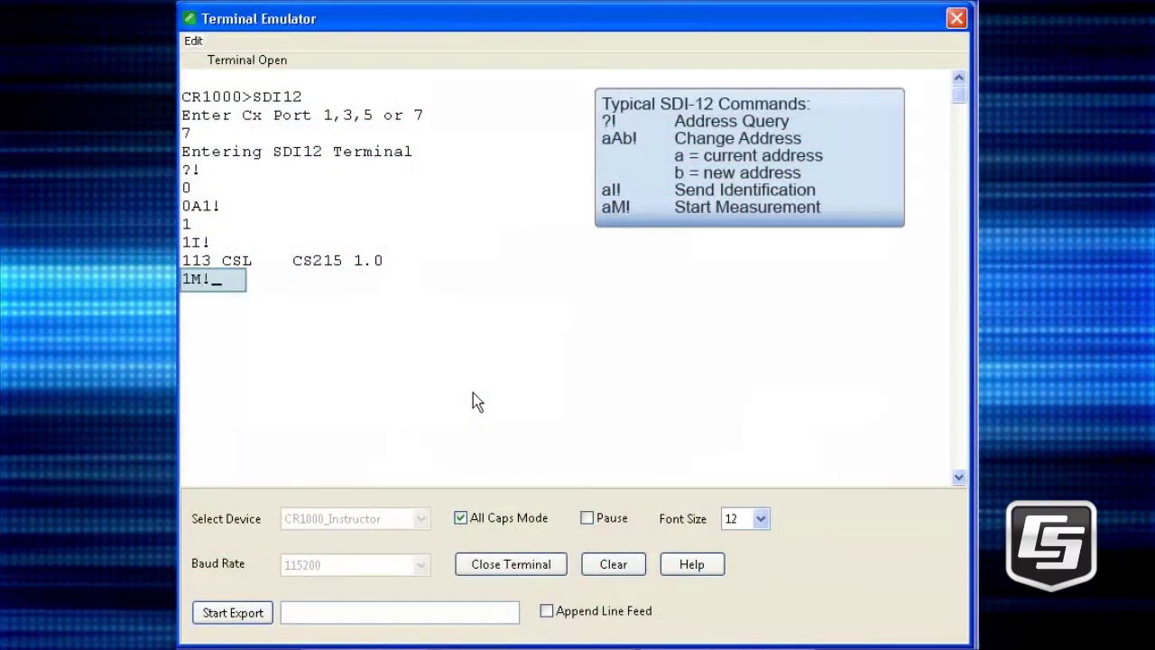
pyautogui.press('Return')
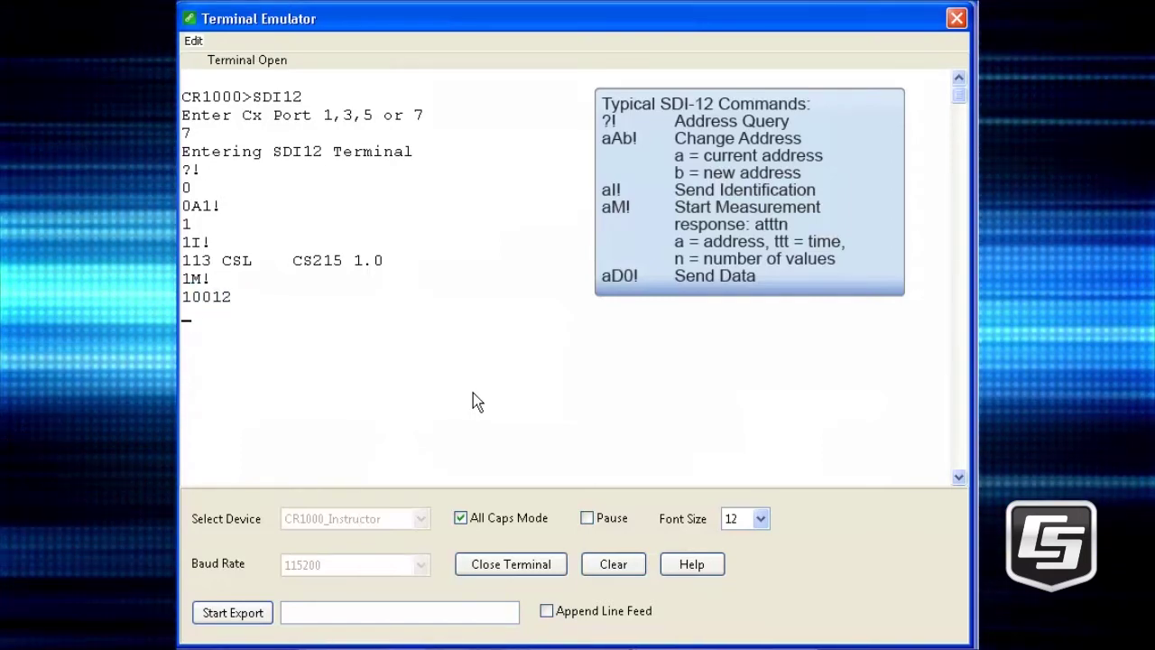
pyautogui.write('1D0!')
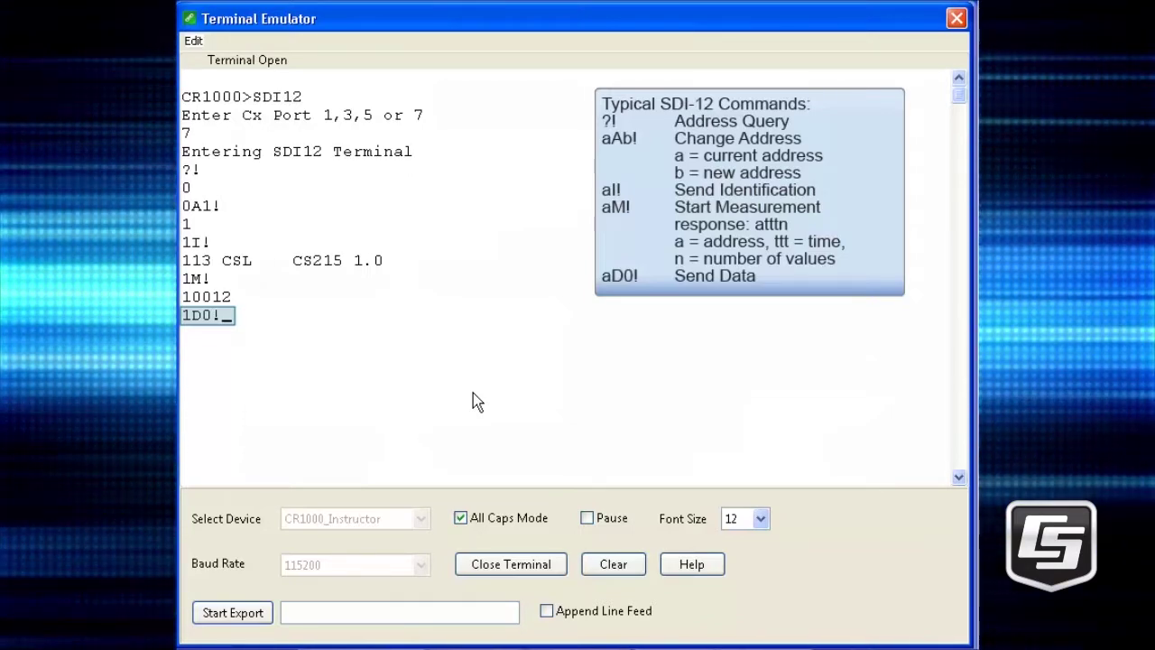
pyautogui.press('Return')
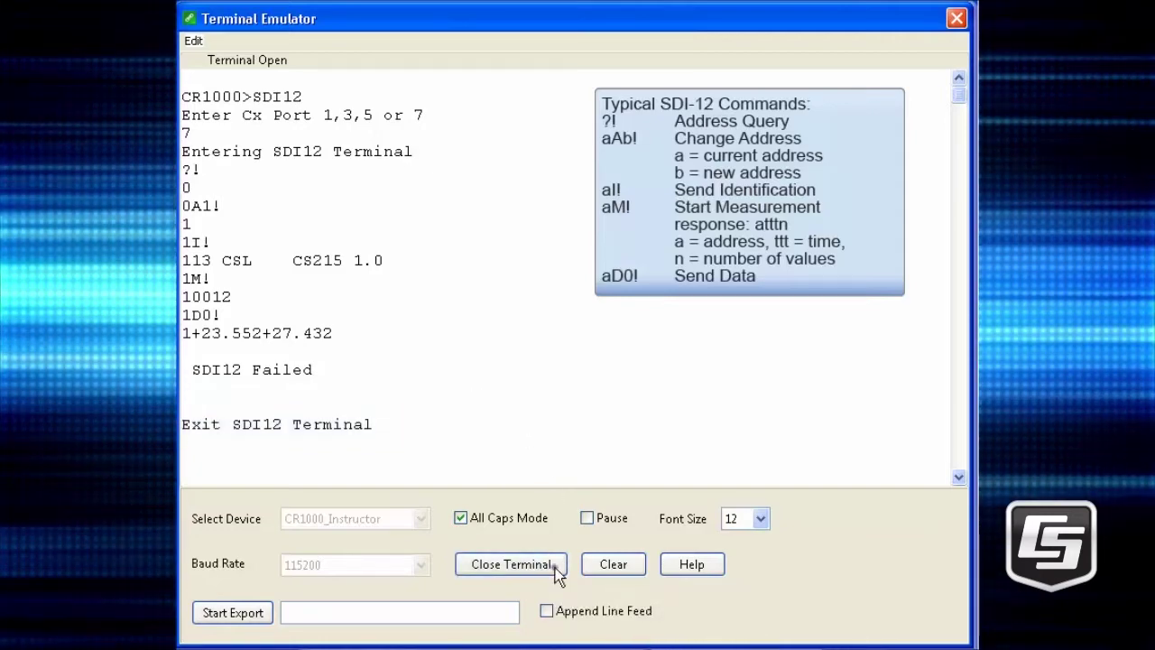
pyautogui.click(552, 567)
# Restart CS215.CR1 through File Control Run Options with Restart Program checked, keeping data files.
pyautogui.click(957, 20)
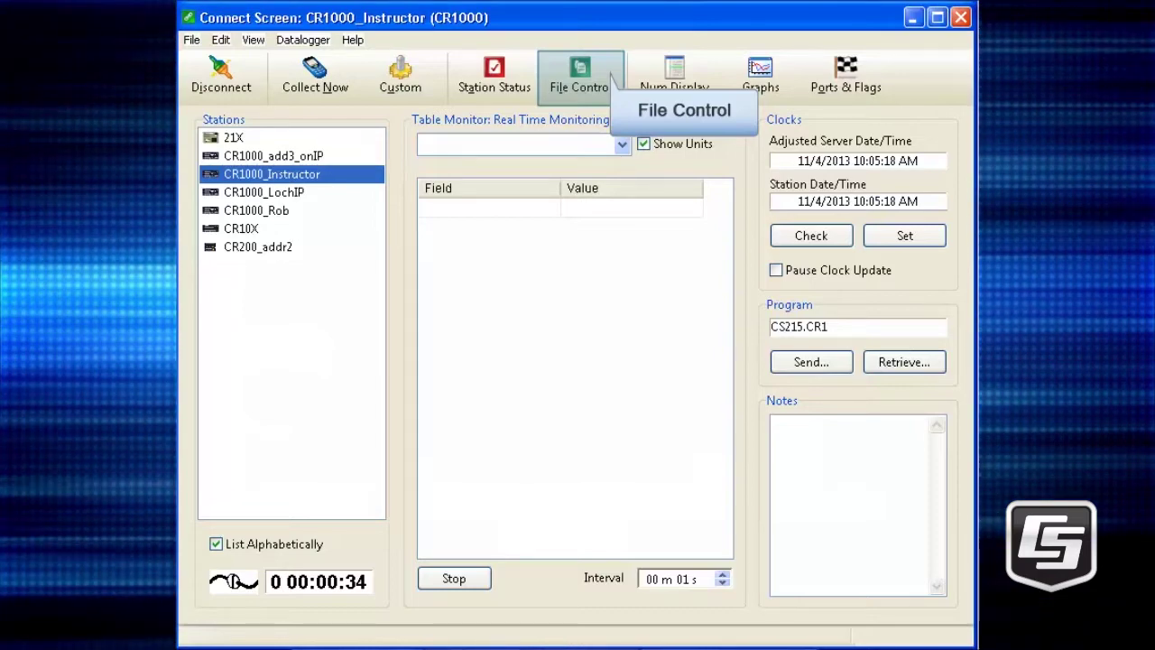
pyautogui.click(611, 90)
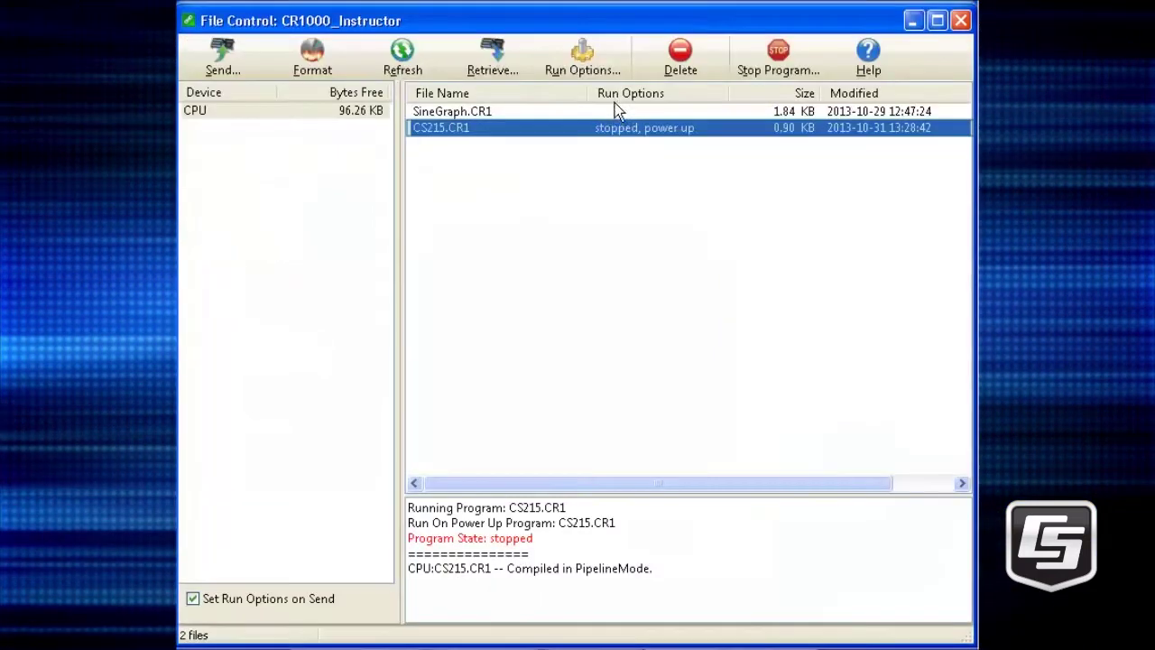
pyautogui.click(616, 134)
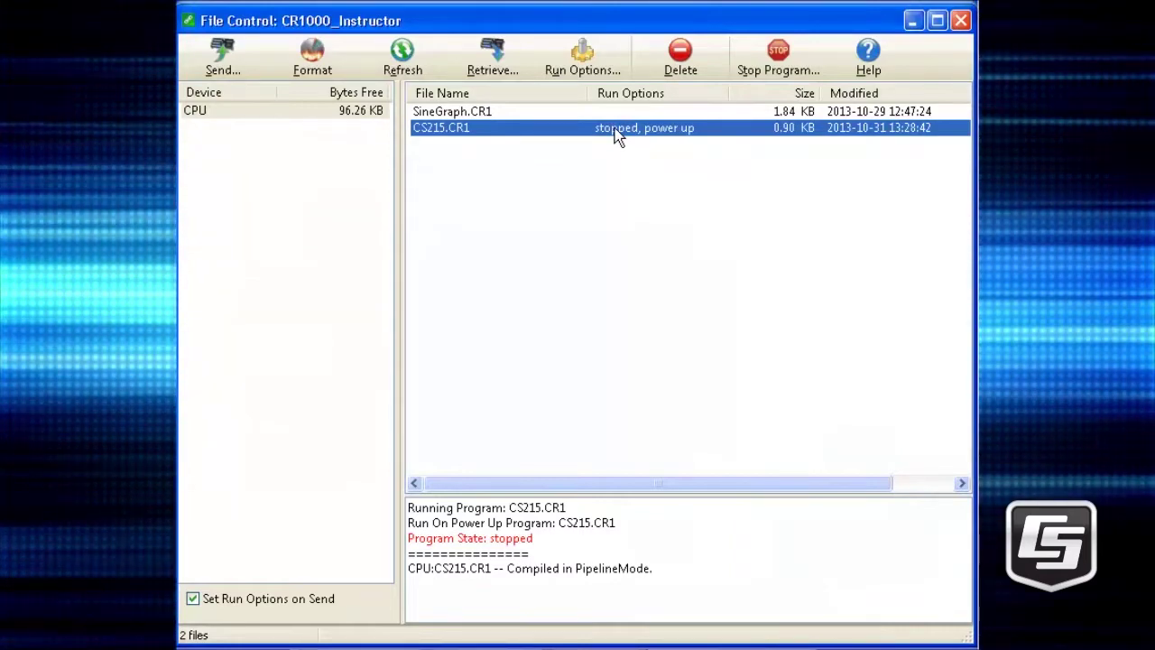
pyautogui.click(613, 60)
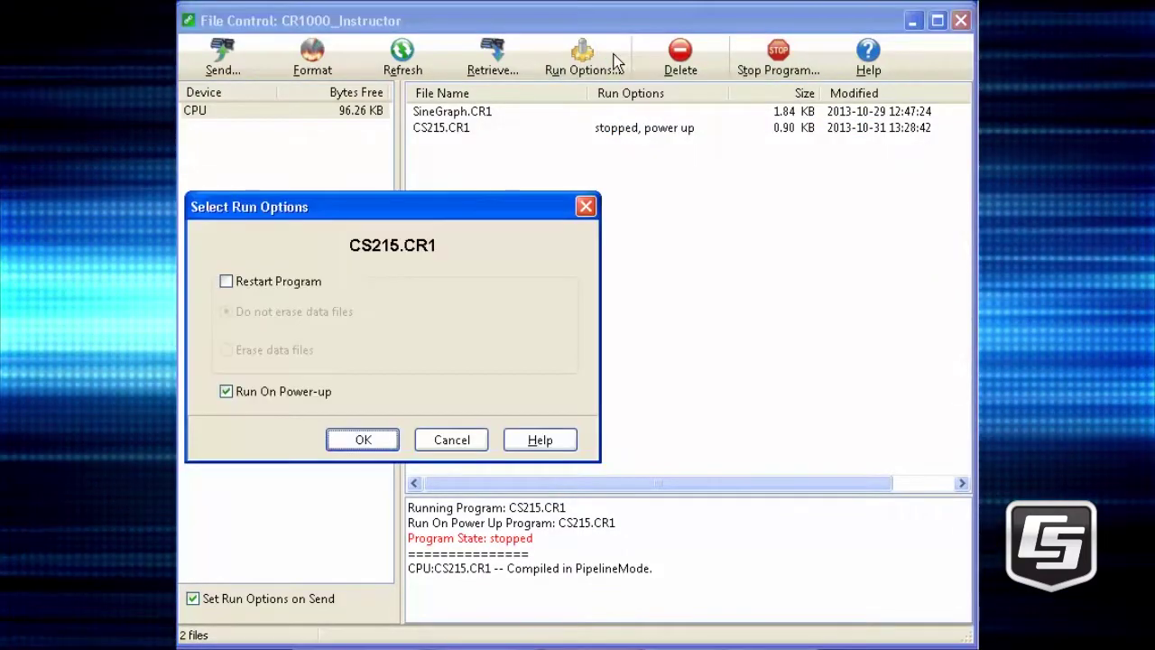
pyautogui.click(227, 281)
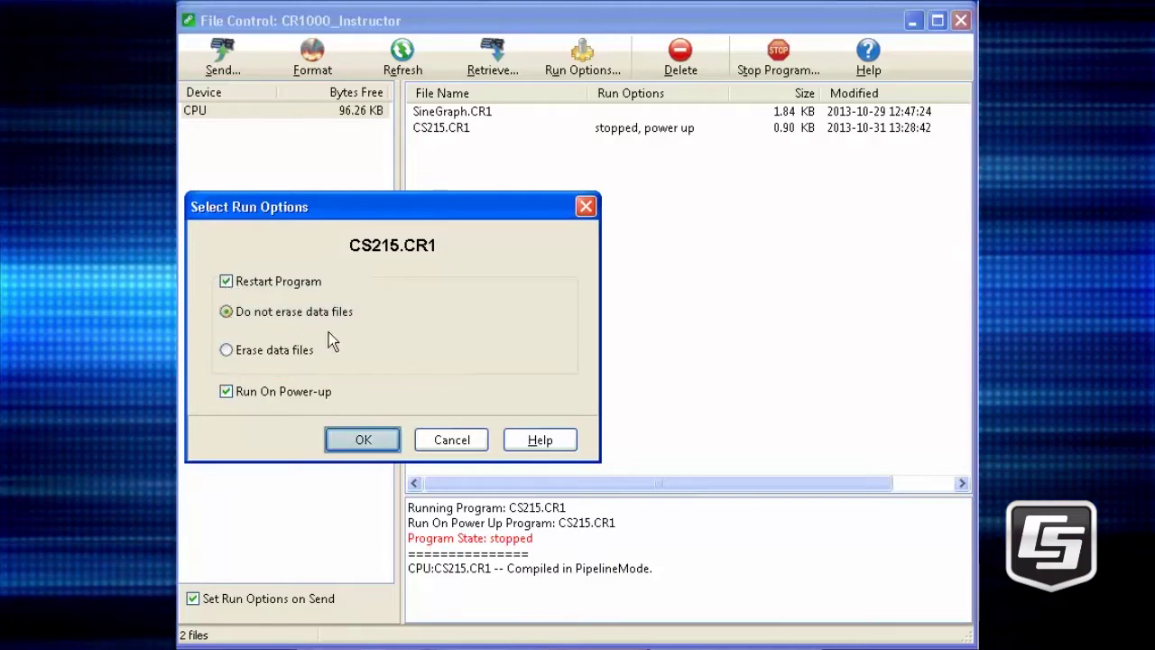
pyautogui.click(387, 439)
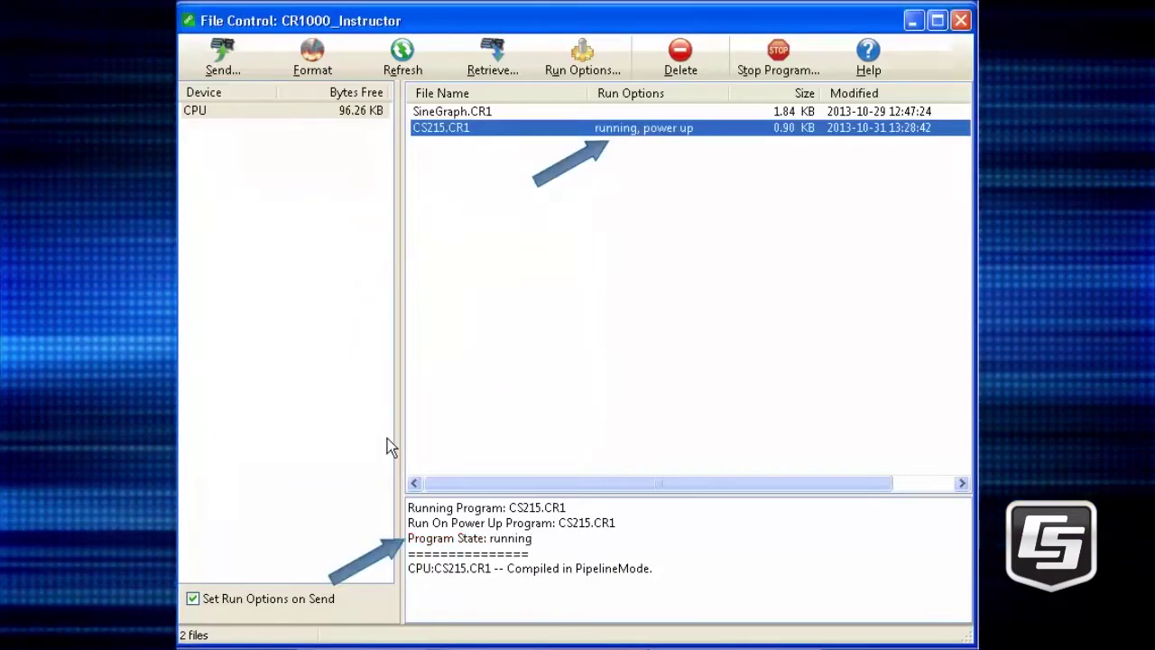
pyautogui.click(960, 20)
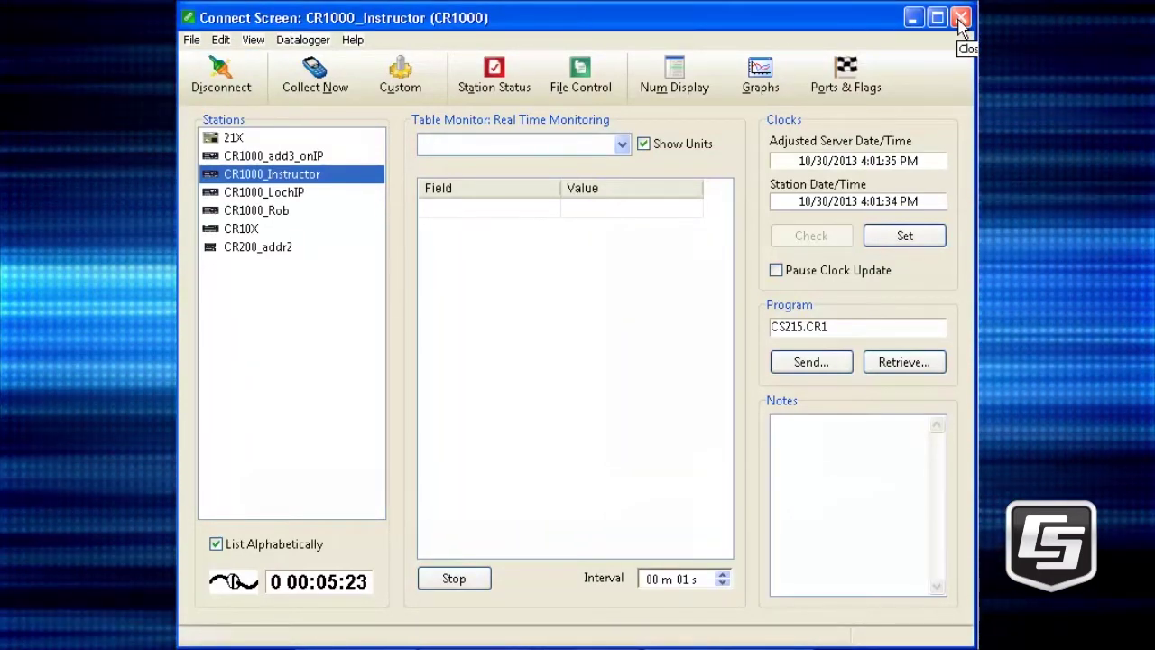
# Disconnect LoggerNet from the CR1000_Instructor datalogger, leaving CS215.CR1 running.
pyautogui.click(237, 71)
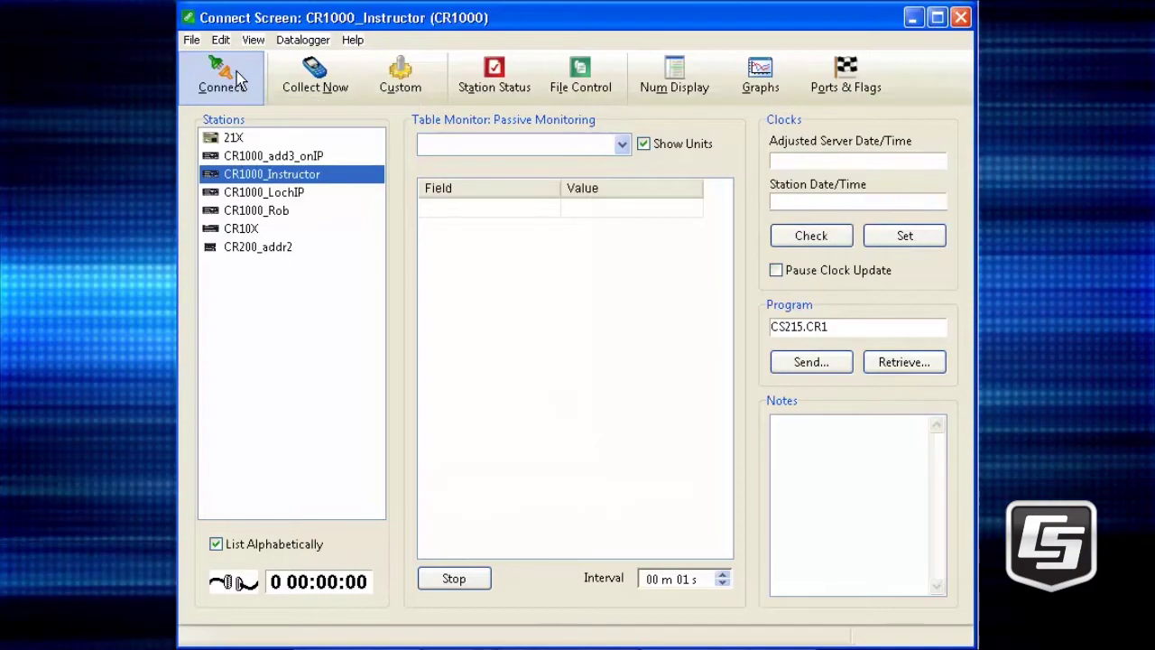